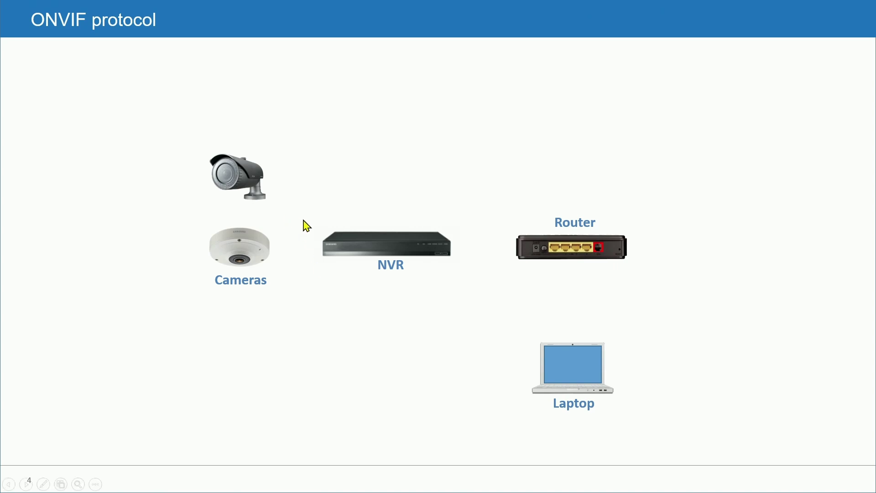
Play slide 4's next animation, which links the bullet camera to the NVR.
key(Right)
key(Right)
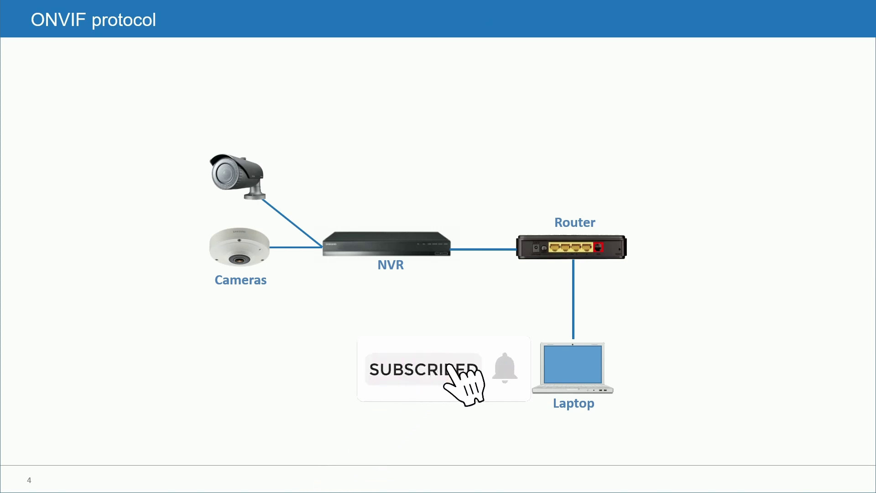
Reveal the Manufacturer A/B labels, Profile S tag and camera–NVR communication, then advance to slide 5.
key(Right)
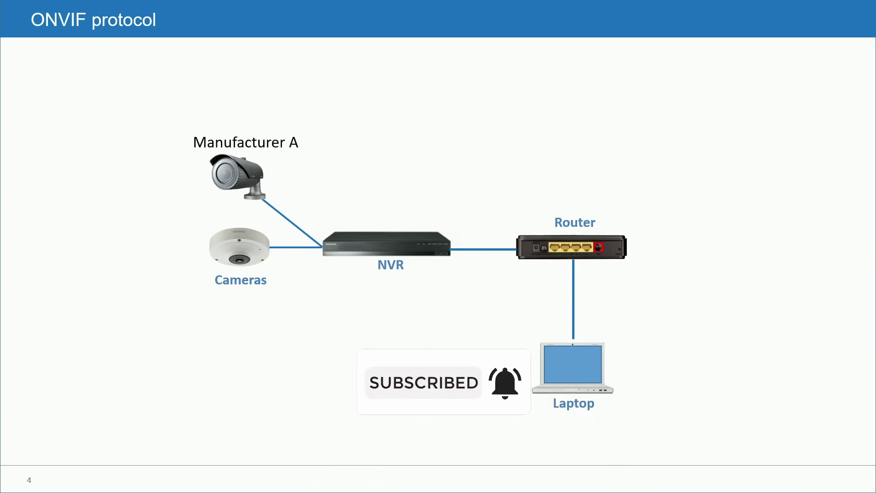
key(Right)
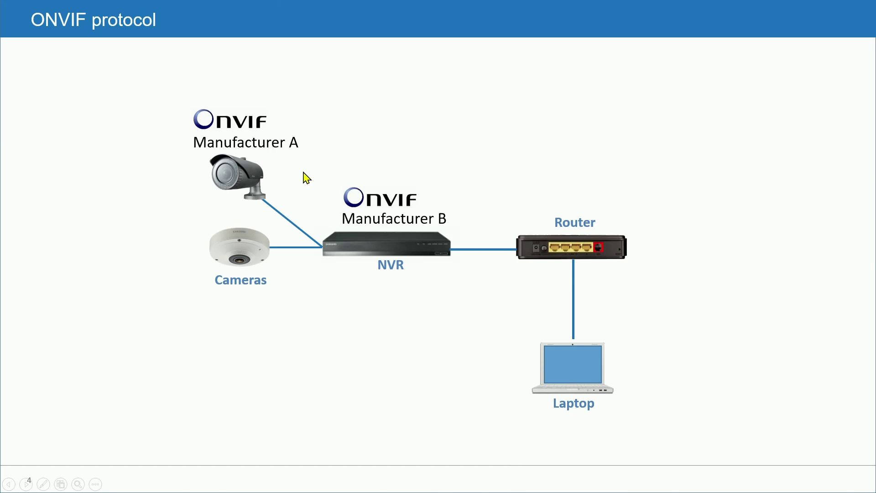
key(Right)
key(Right)
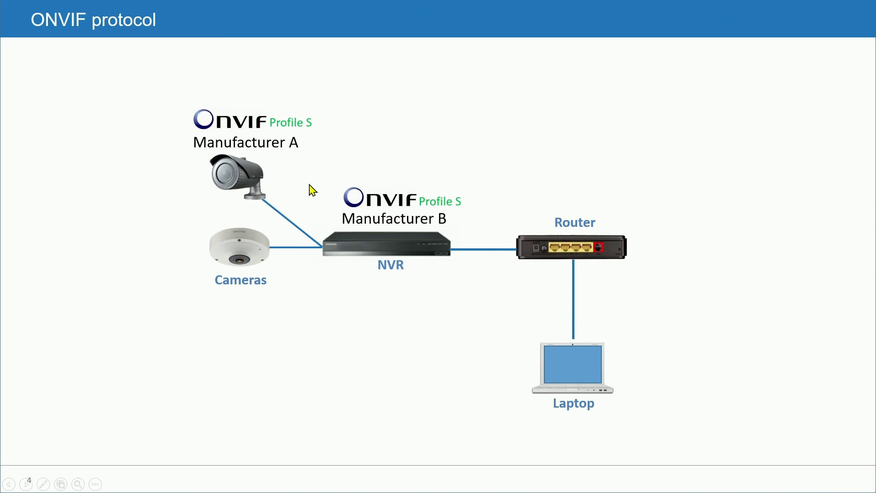
click(369, 183)
click(369, 183)
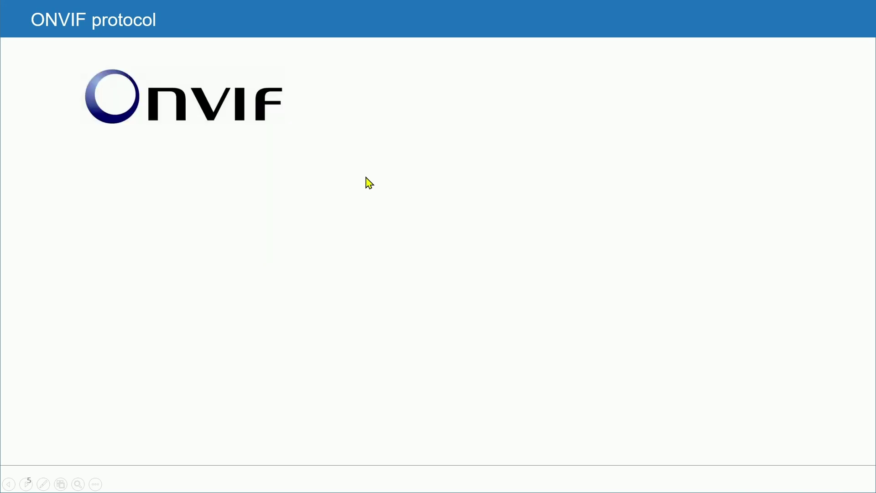
Reveal slide 5's founding-history and member-count bullets, then slide 6's Profile G and Q lines.
key(Right)
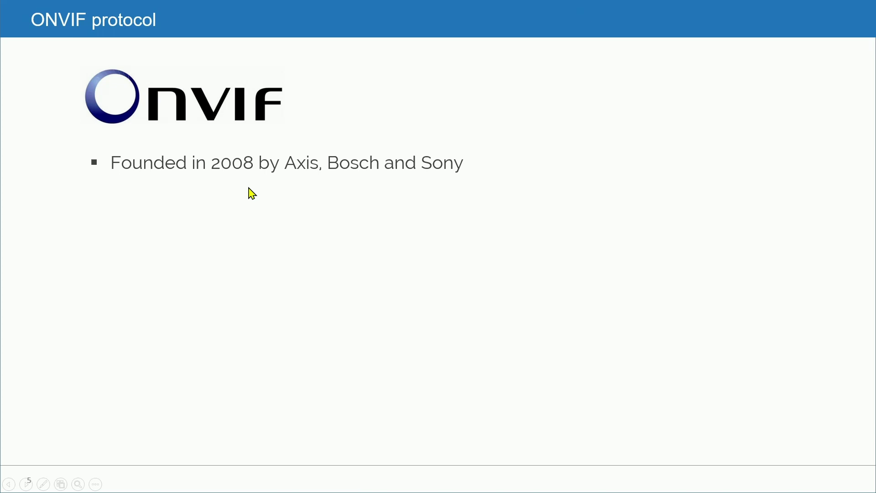
key(Right)
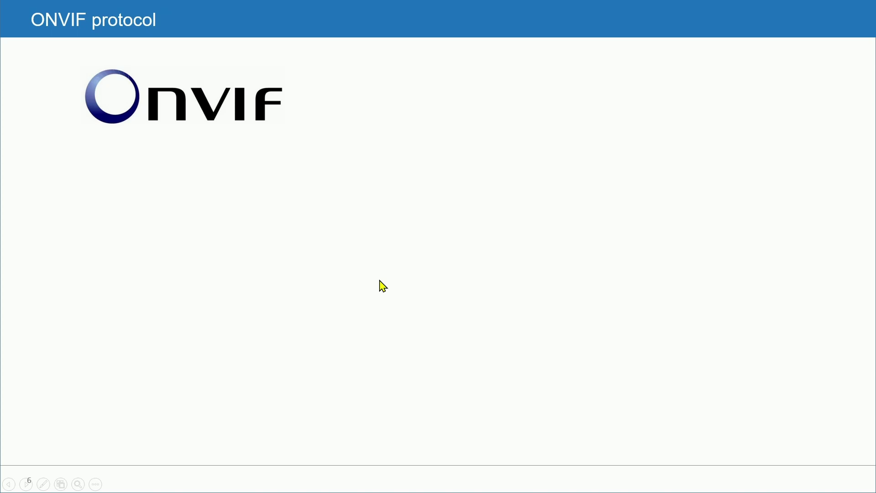
click(383, 286)
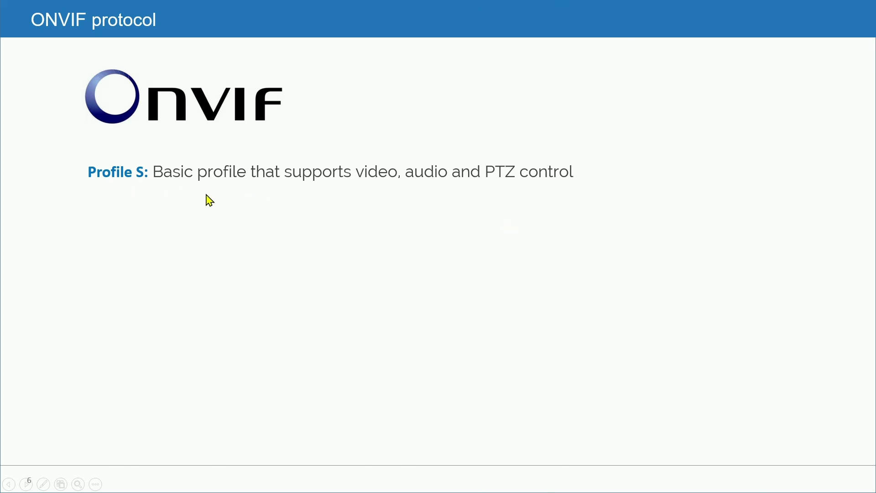
click(305, 220)
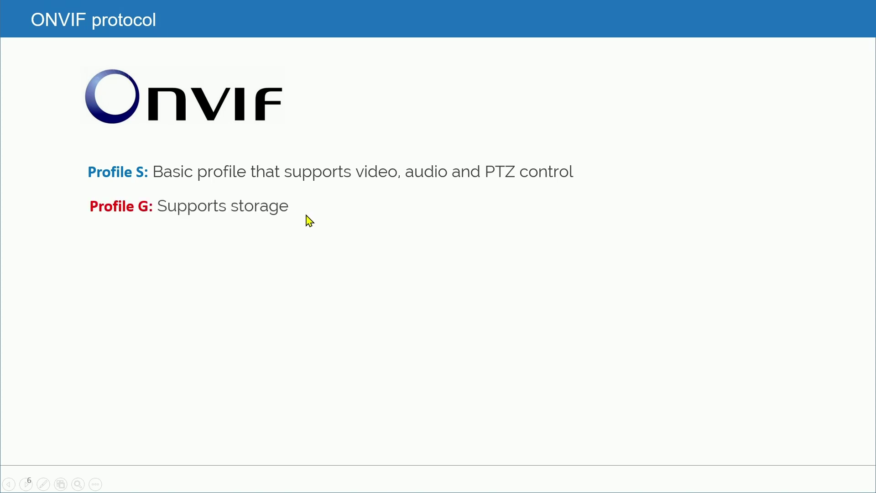
click(272, 233)
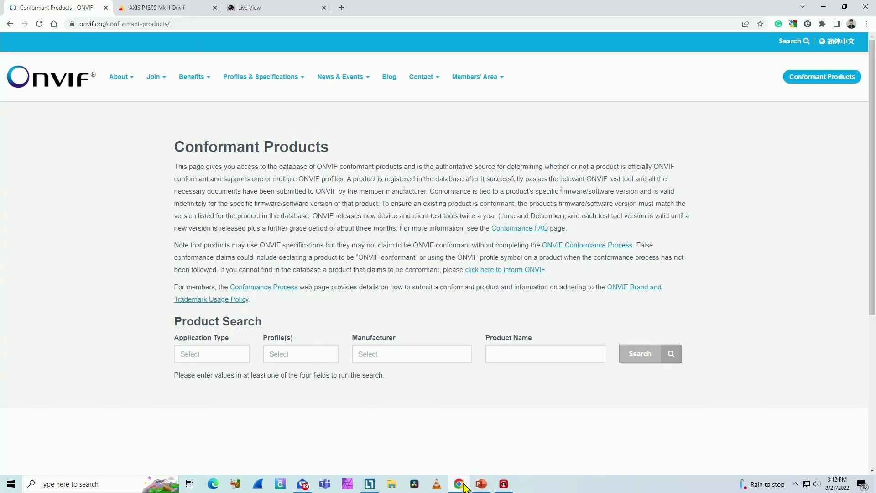
On the ONVIF conformant products page, browse the application type and profile filter choices.
click(462, 483)
click(209, 355)
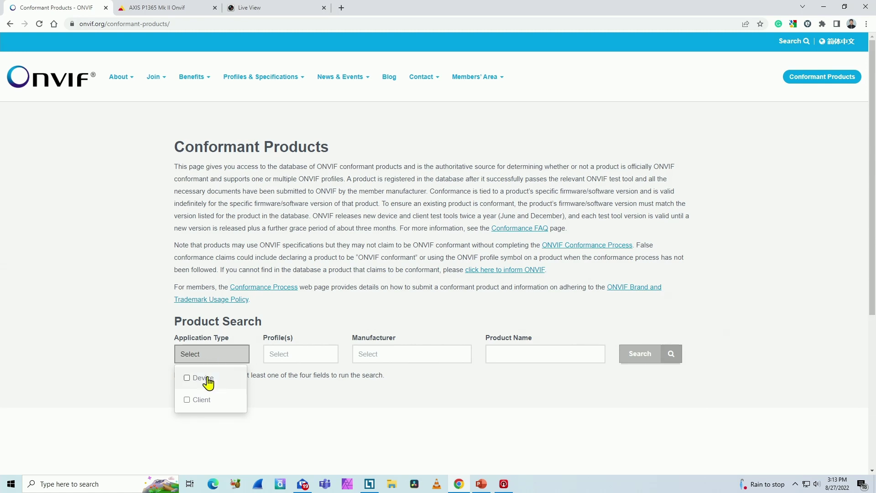
click(296, 363)
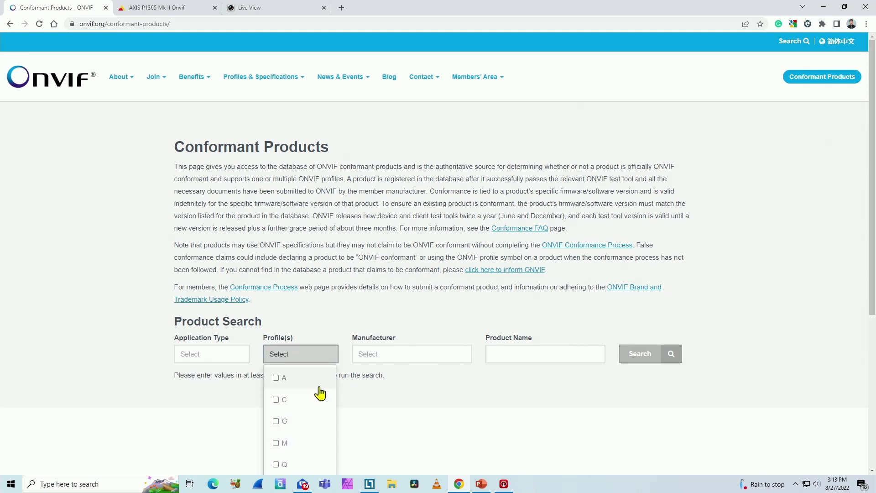
click(490, 411)
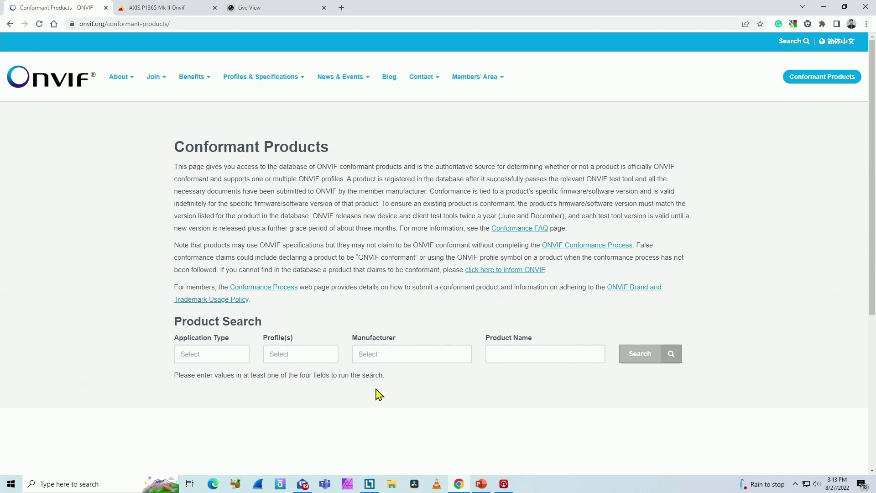
Filter by manufacturer Axis Communications AB and run the search.
click(408, 361)
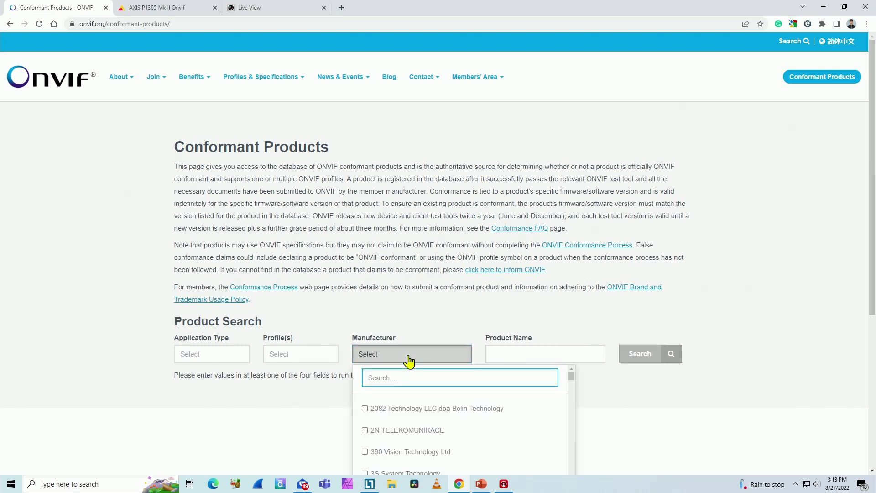
text(axis)
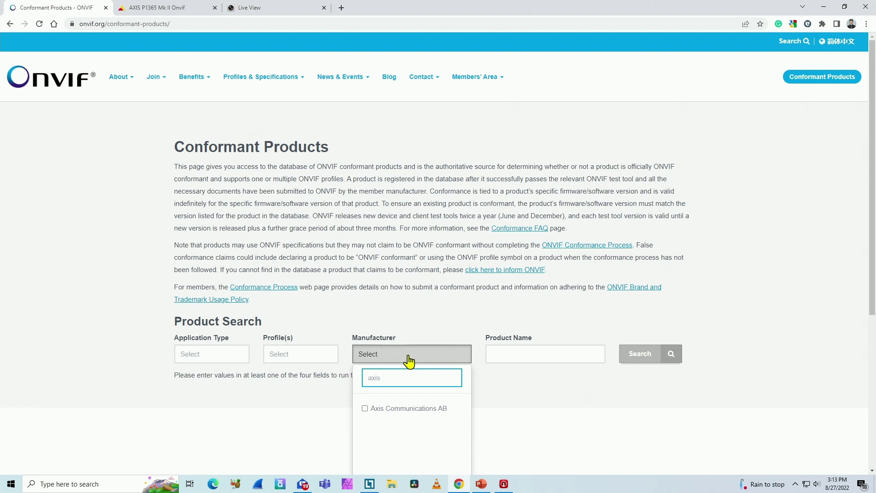
click(381, 409)
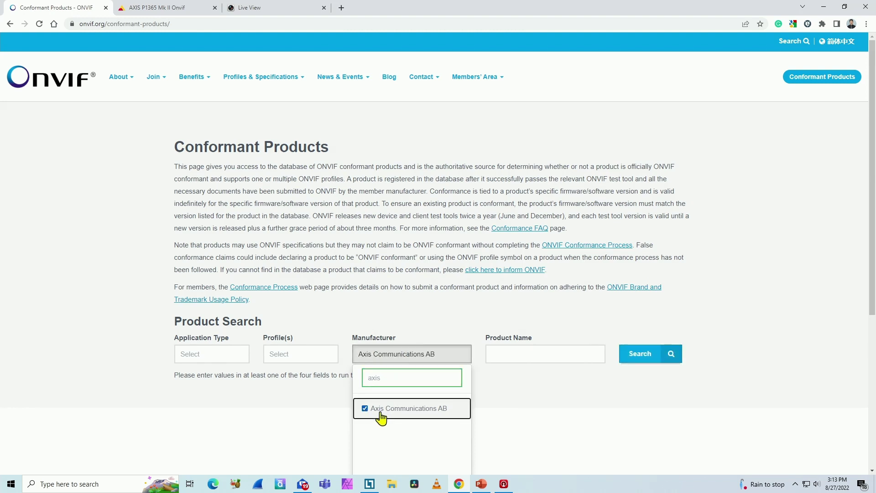
click(346, 407)
click(669, 360)
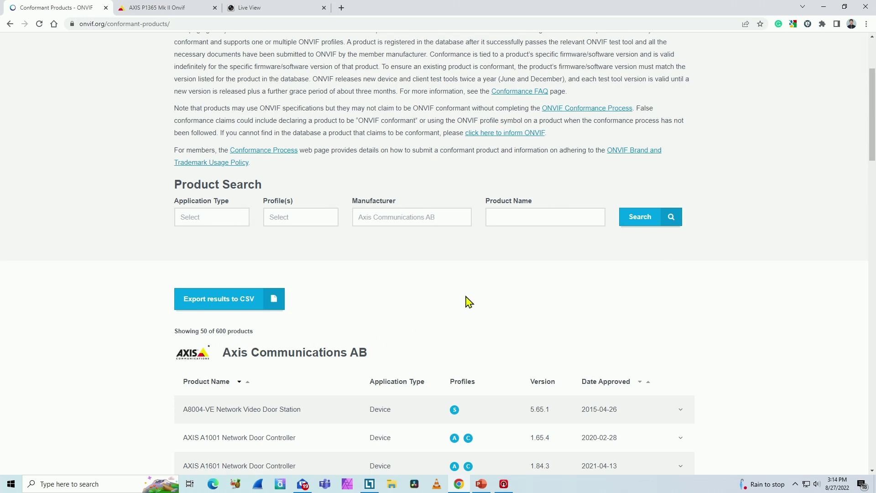
Scroll through the Axis results' profiles, firmware versions and approval dates, then back to the top.
scroll(463, 297, down, 3)
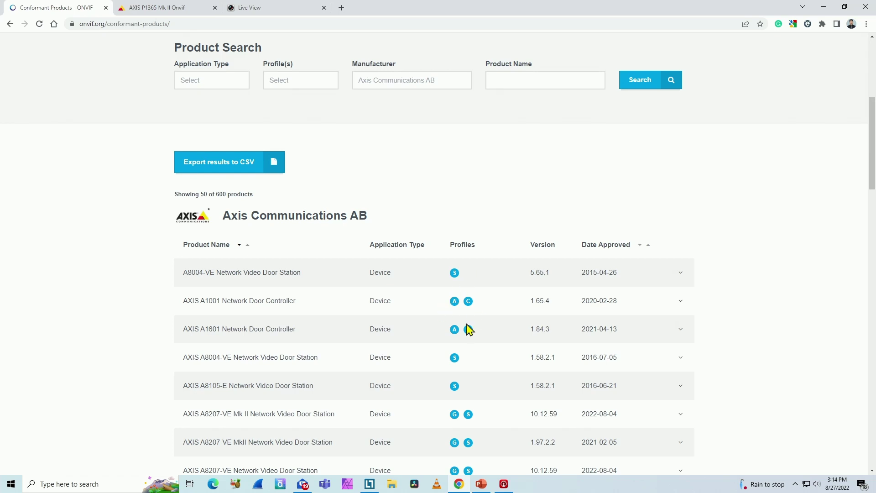
scroll(468, 354, down, 3)
scroll(463, 345, down, 3)
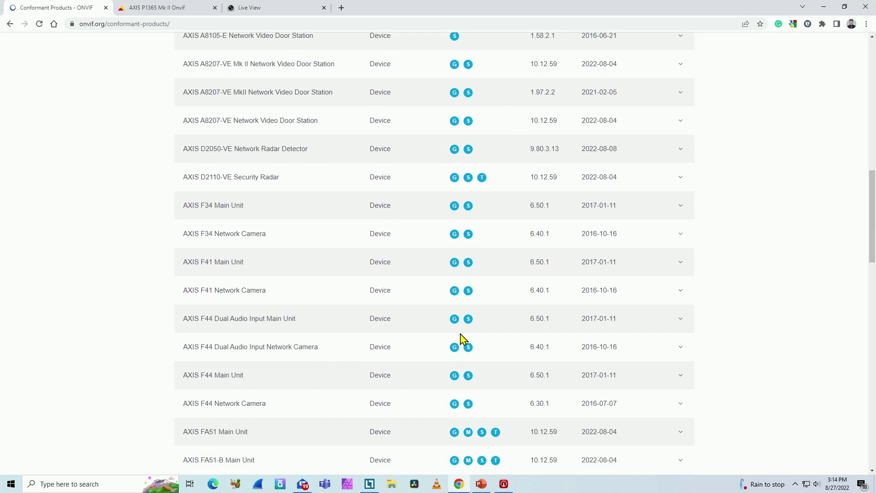
scroll(461, 338, down, 2)
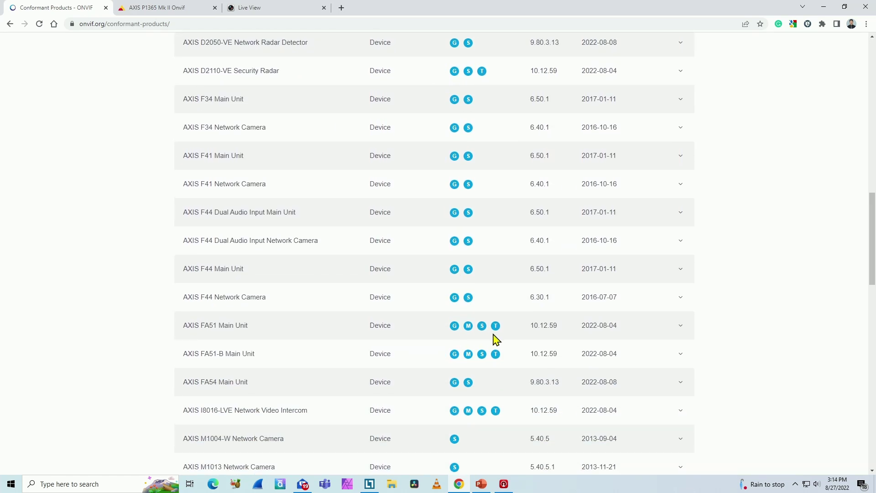
scroll(496, 339, down, 2)
scroll(455, 341, down, 4)
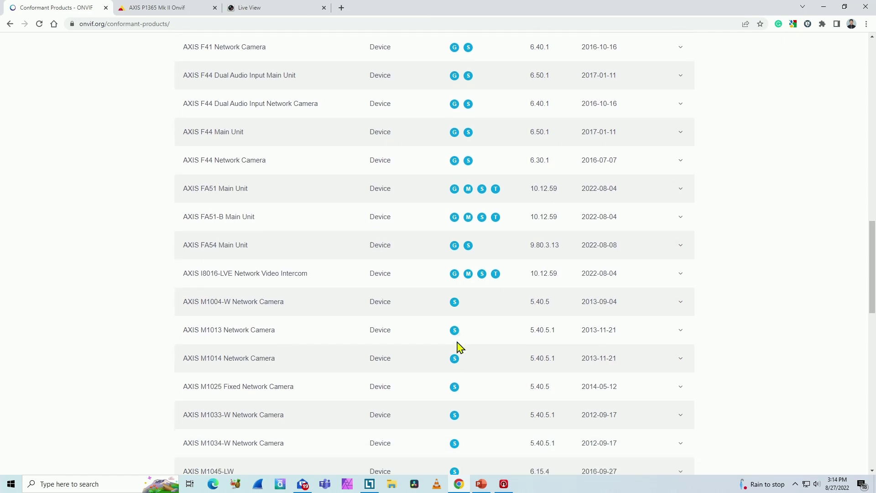
scroll(454, 376, down, 4)
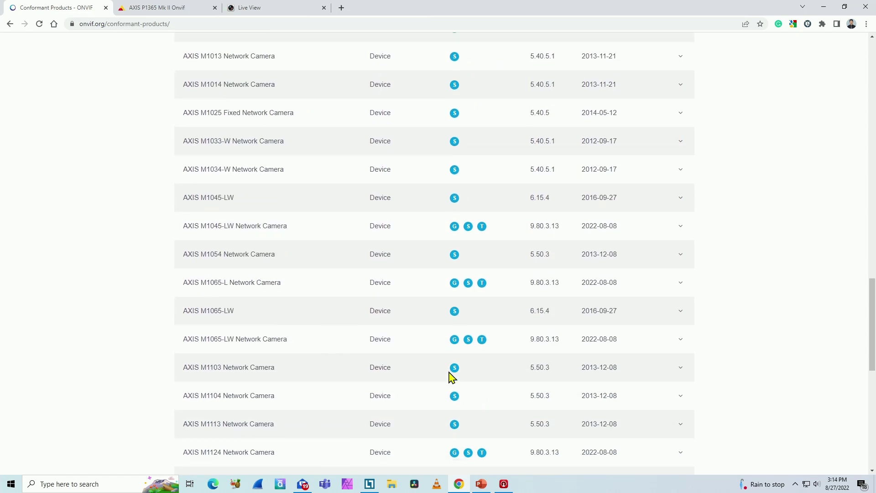
scroll(453, 377, up, 9)
scroll(452, 376, up, 8)
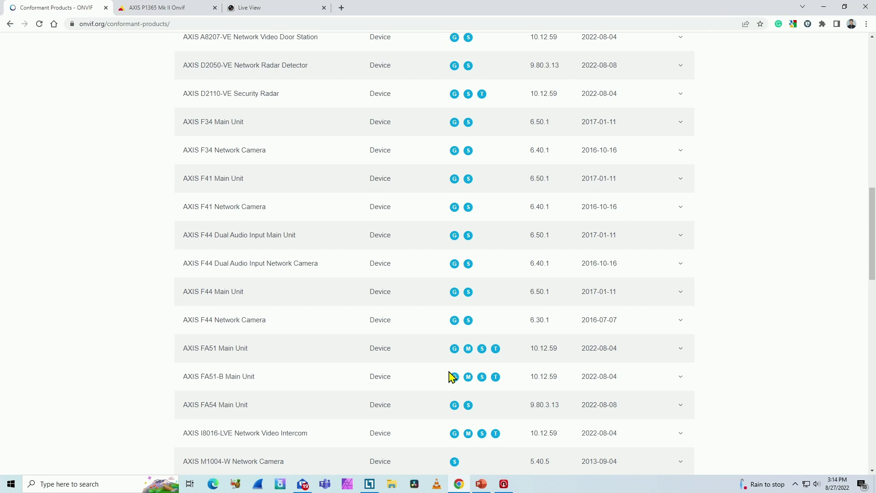
scroll(452, 377, up, 2)
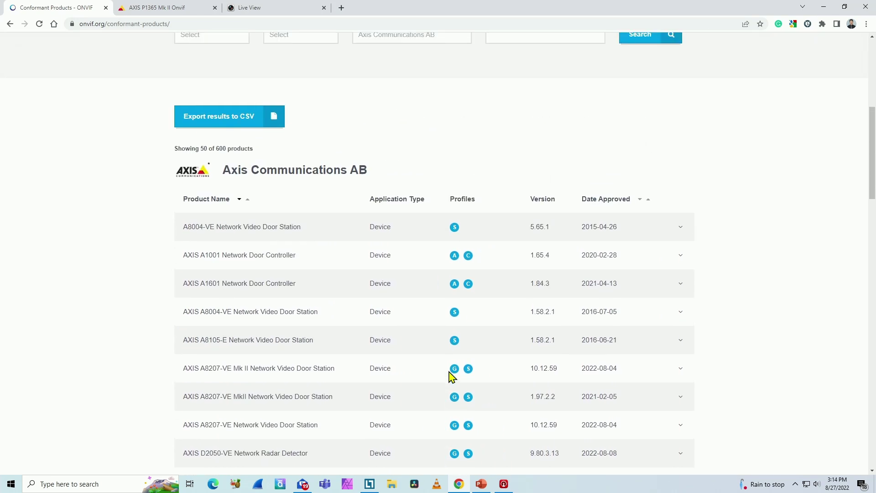
scroll(452, 376, up, 4)
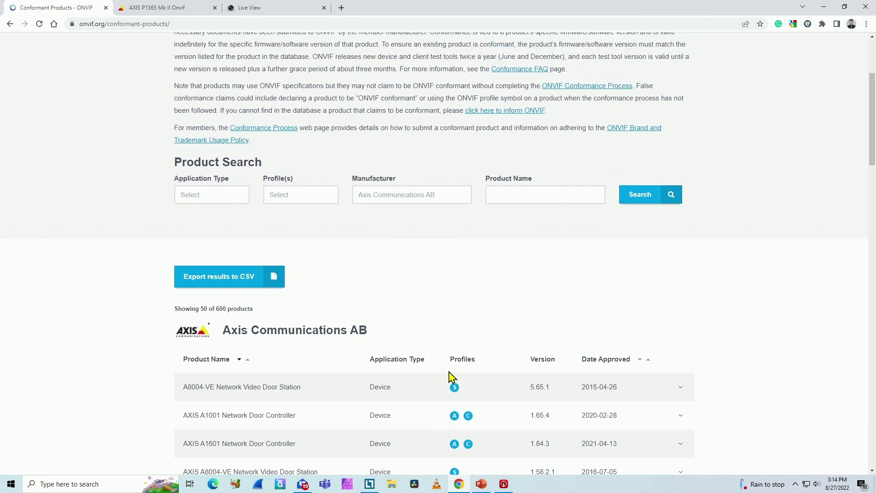
scroll(451, 376, up, 3)
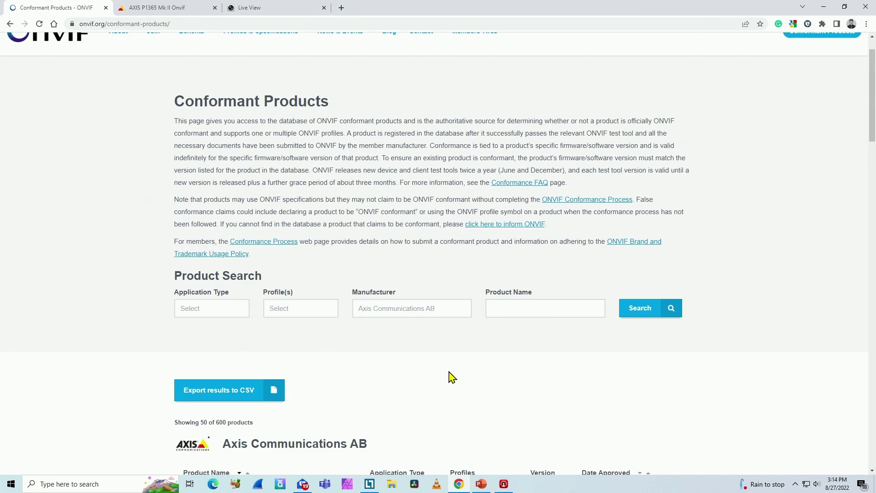
View the AXIS P1365 Mk II live image, then open System > ONVIF users and media profiles.
click(181, 7)
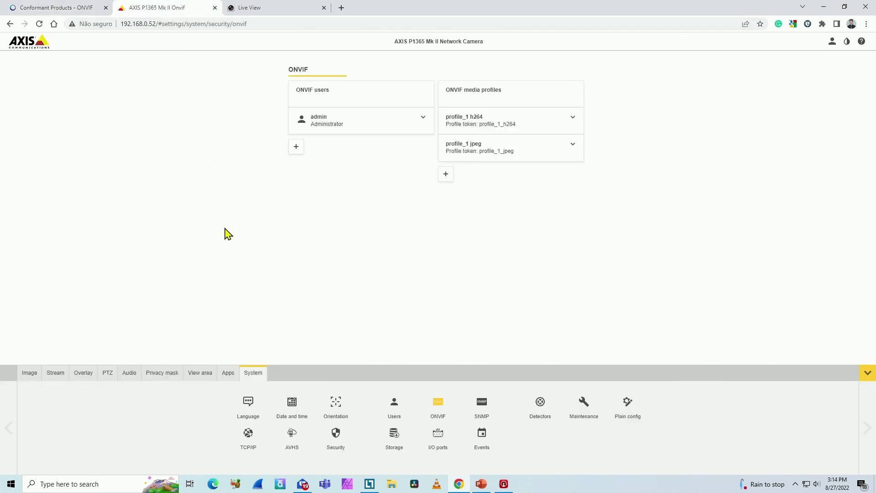
click(40, 377)
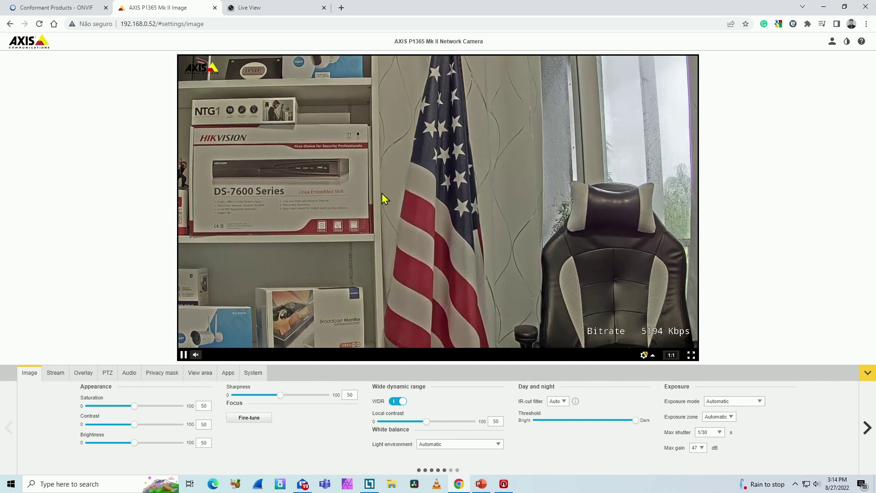
click(248, 374)
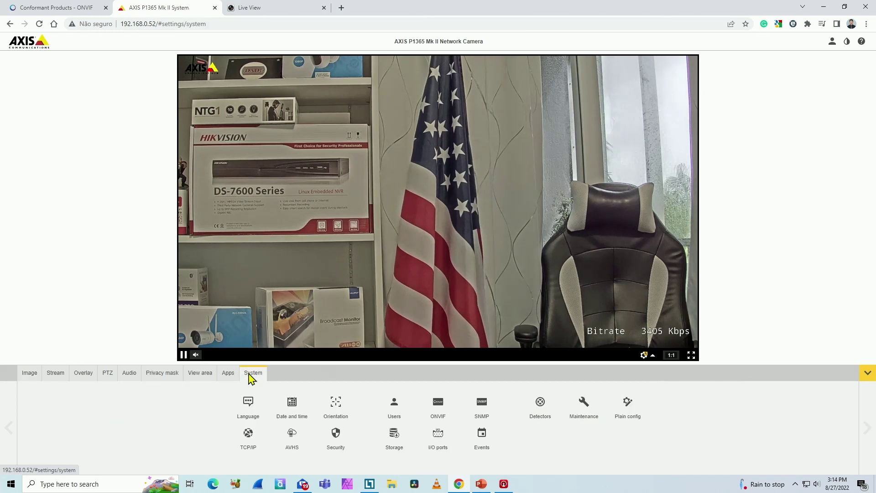
click(439, 410)
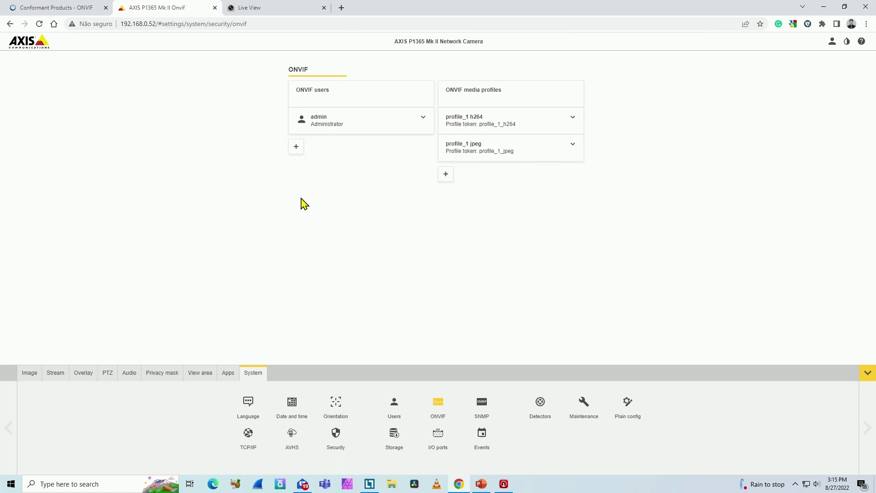
Open the Hikvision camera's Configuration page showing DS-2CD2085G1-I basic device information.
click(259, 10)
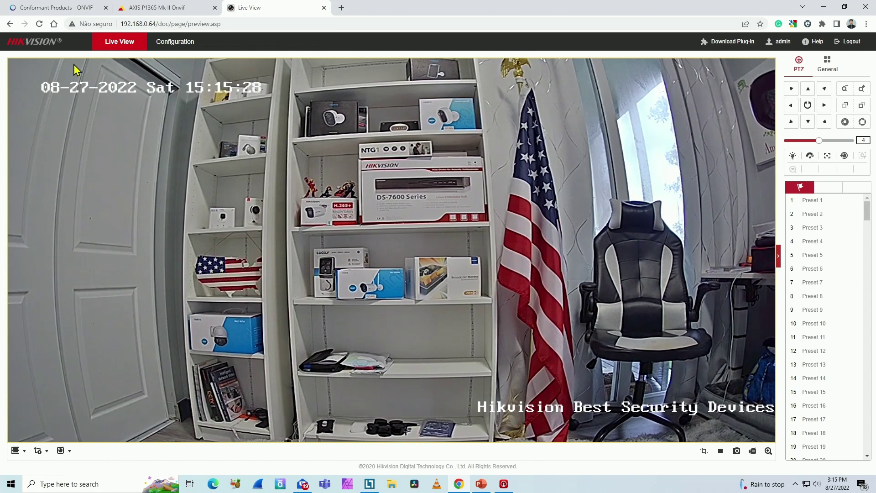
click(168, 42)
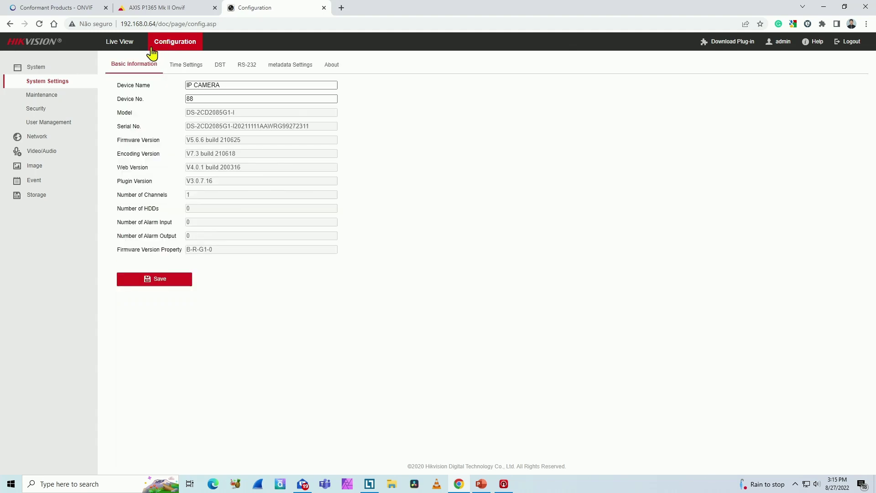
Go to Network Advanced Settings and view the Platform Access and Integration Protocol tabs.
click(32, 137)
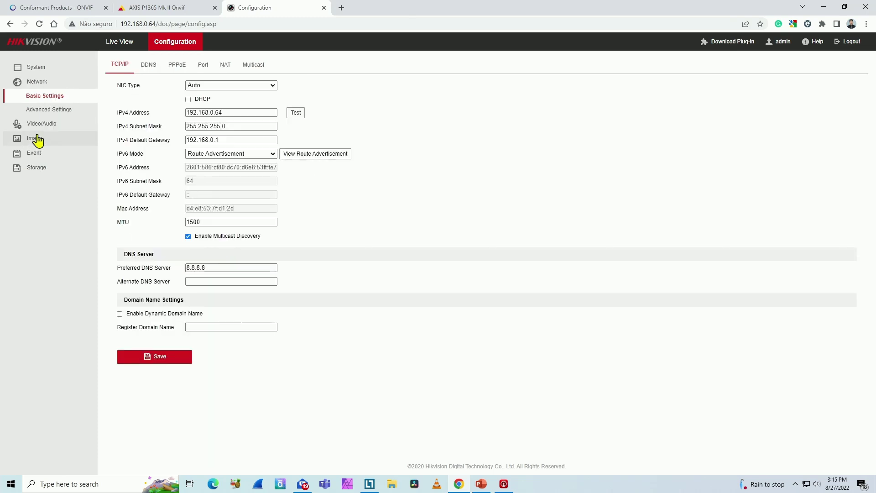
click(57, 112)
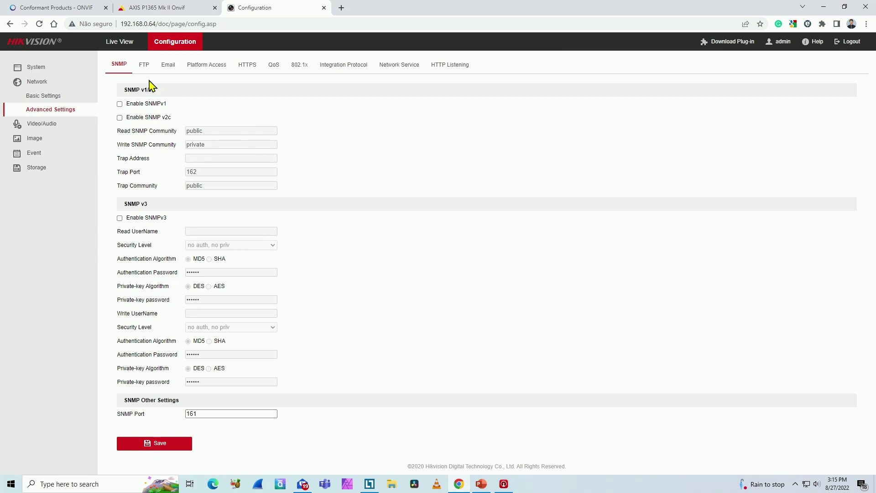
click(211, 66)
click(343, 65)
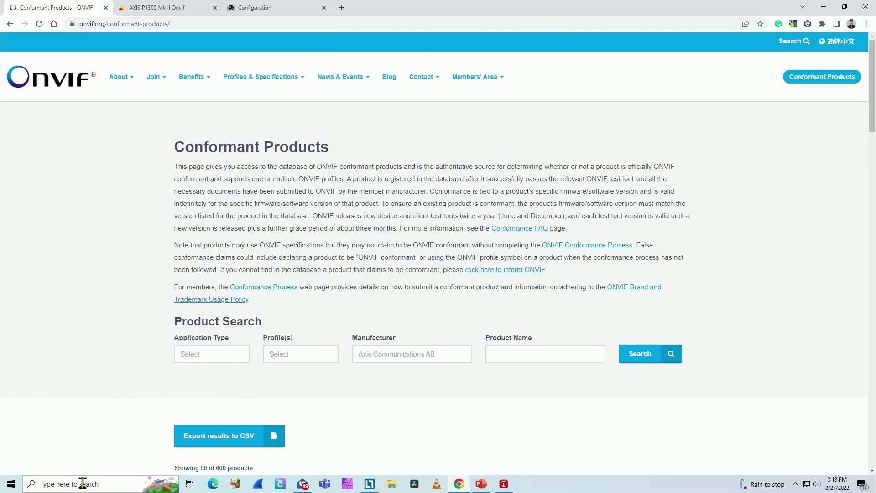
Find ONVIF Device Manager through Windows Search, launch it, and approve the UAC prompt.
click(82, 483)
text(o)
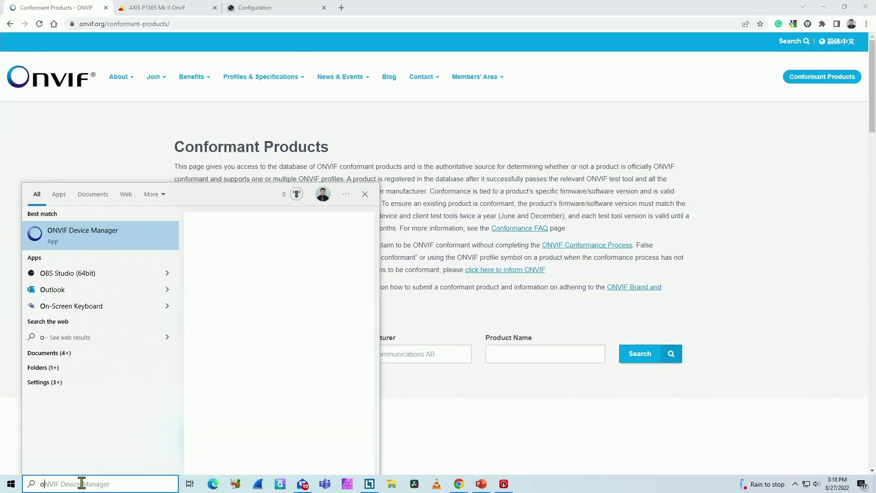
click(86, 234)
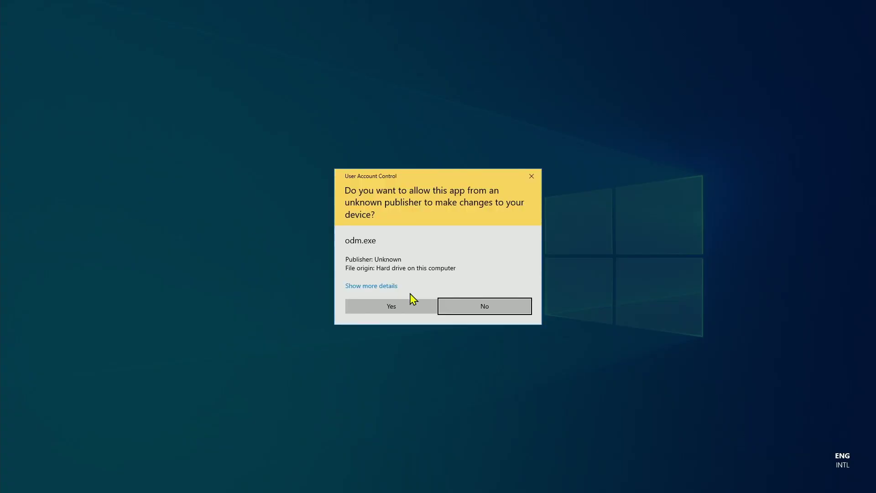
click(391, 311)
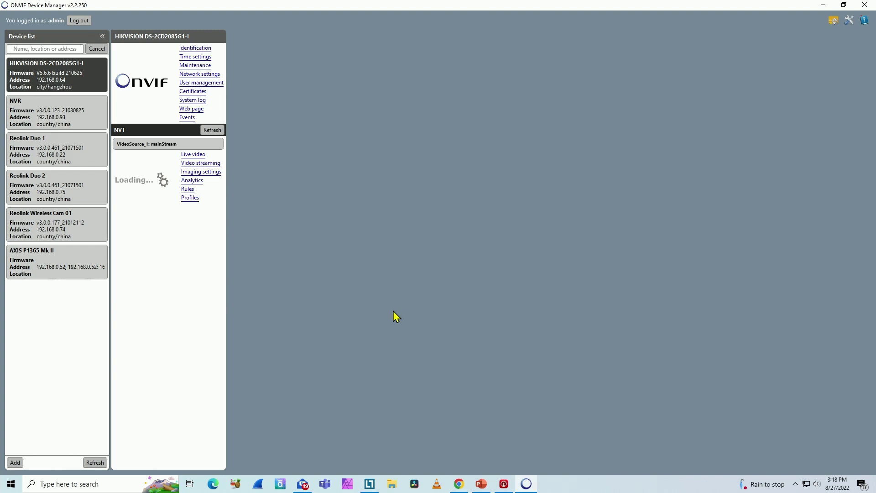
Select the NVR, then the HIKVISION DS-2CD2085G1-I camera, and open its live video.
click(76, 114)
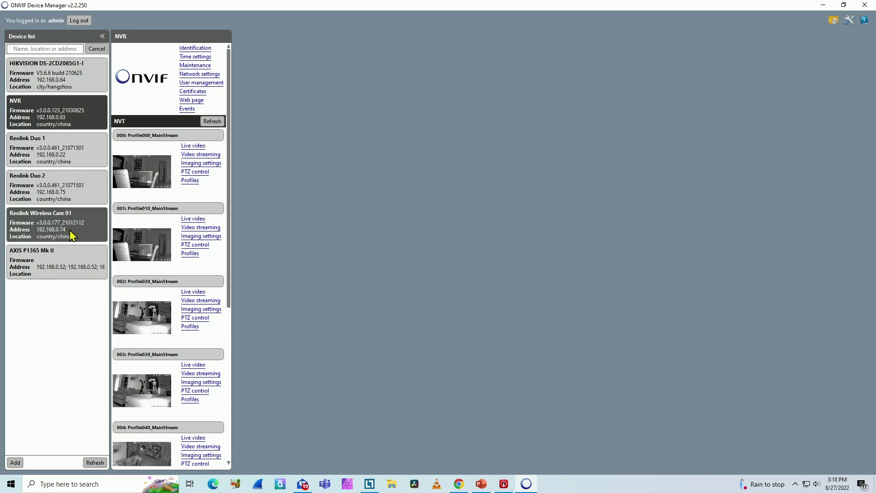
click(84, 82)
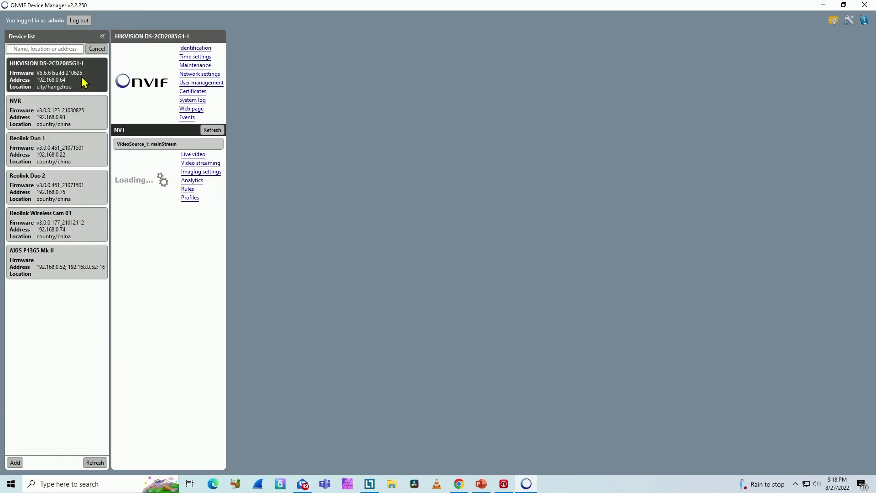
click(186, 156)
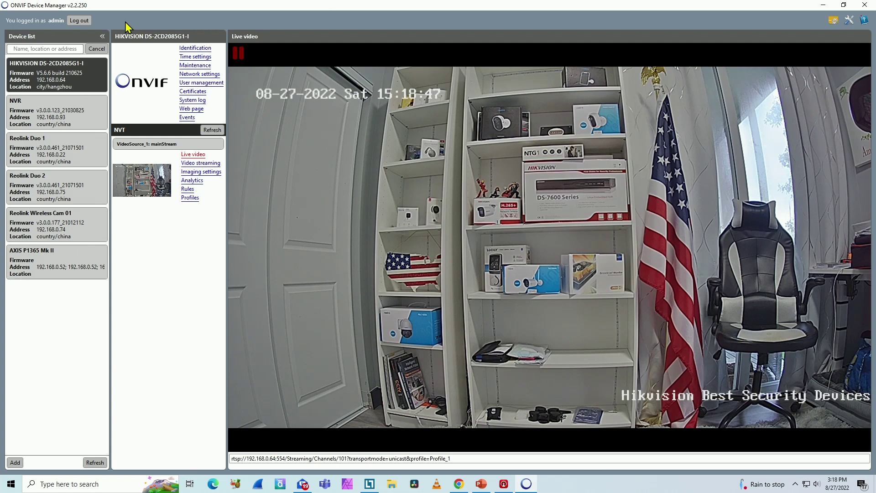